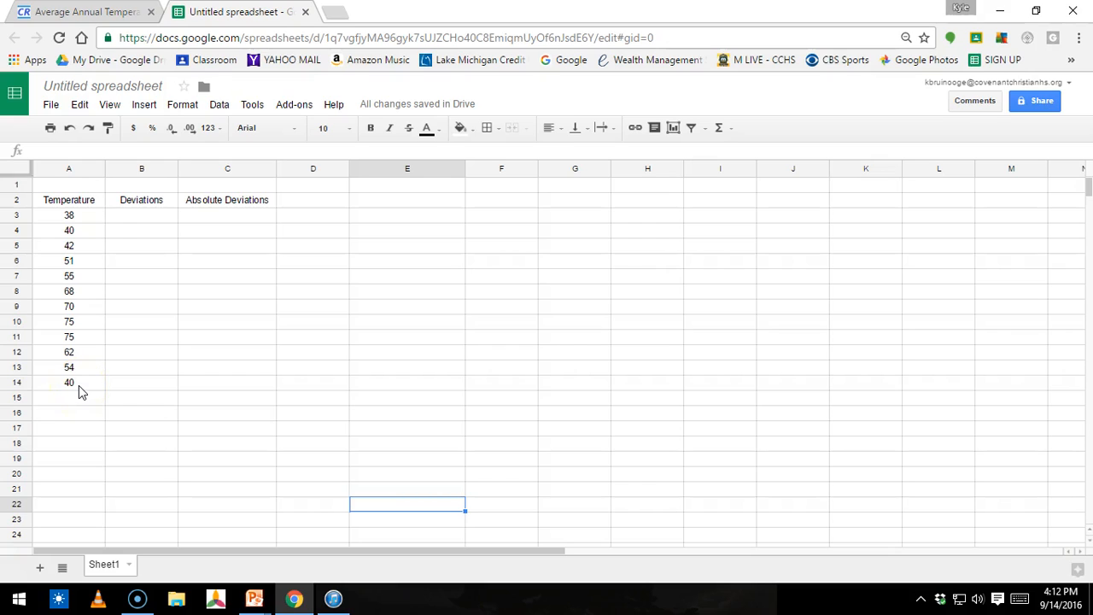
# Step: In A17, calculate the average of the temperatures in A3:A14 with the AVERAGE function
pyautogui.click(73, 436)
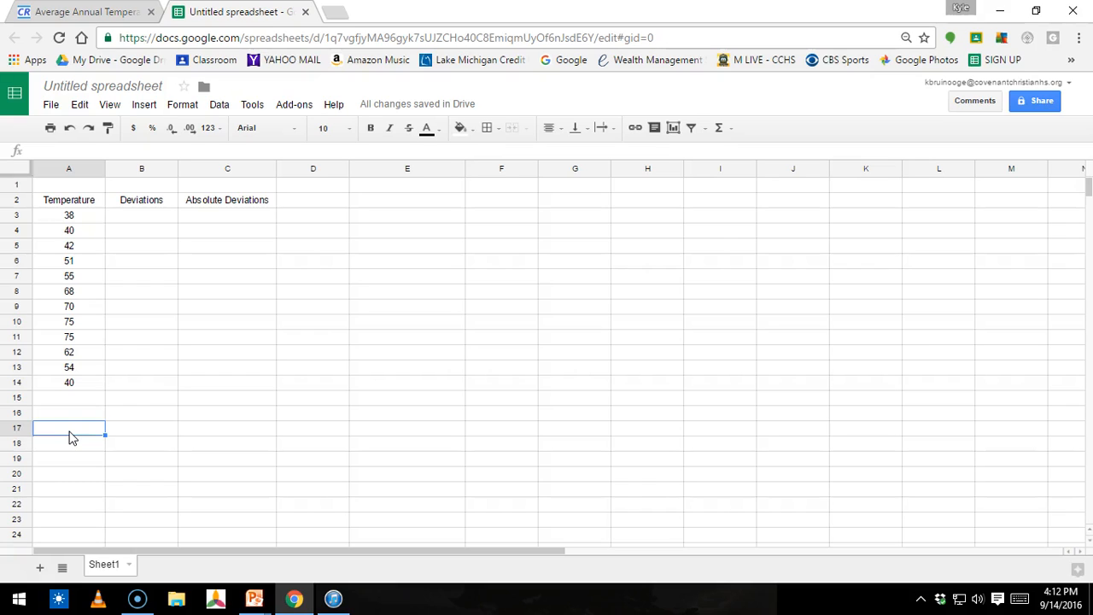
pyautogui.write('=')
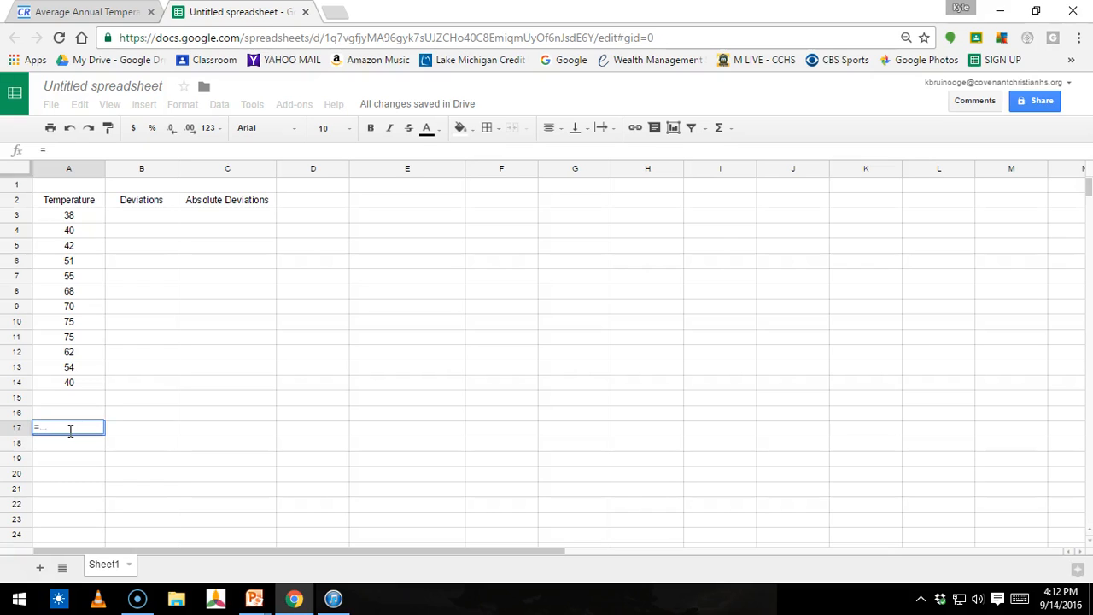
pyautogui.write('a')
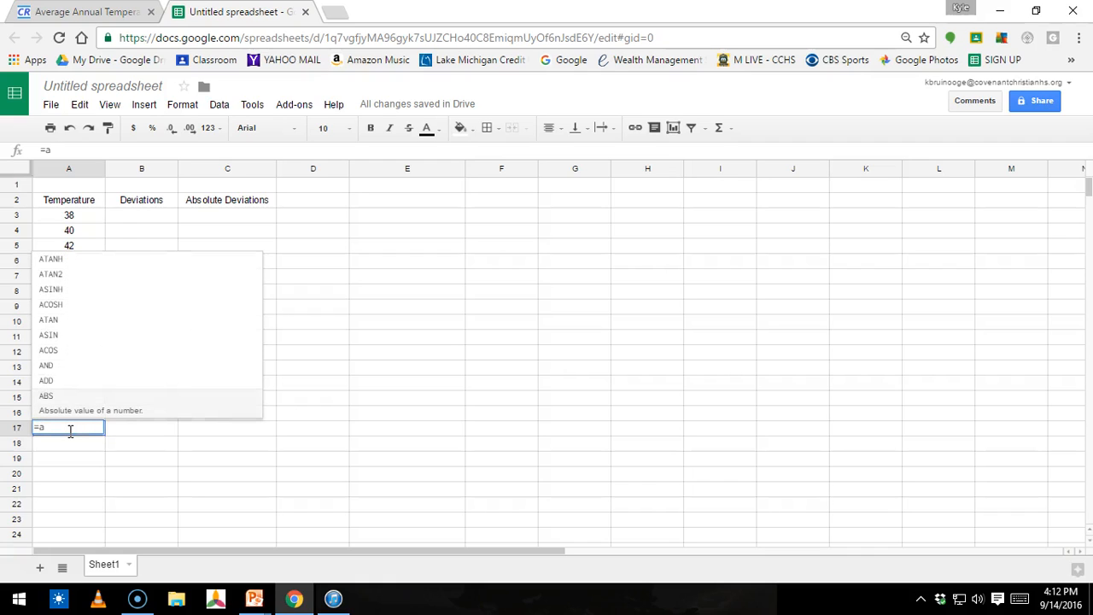
pyautogui.write('ver')
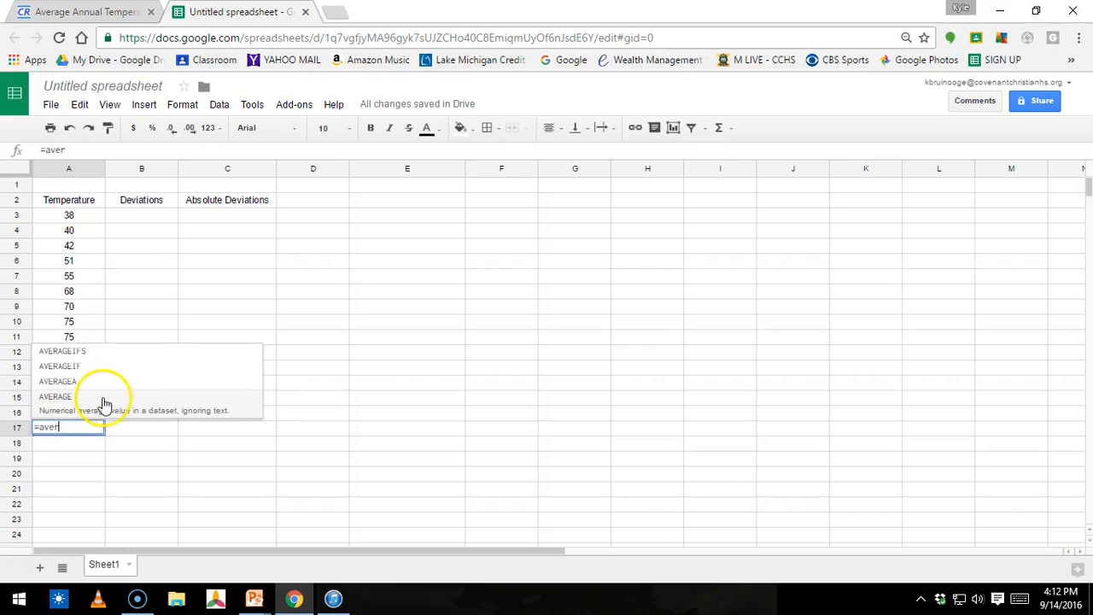
pyautogui.click(108, 399)
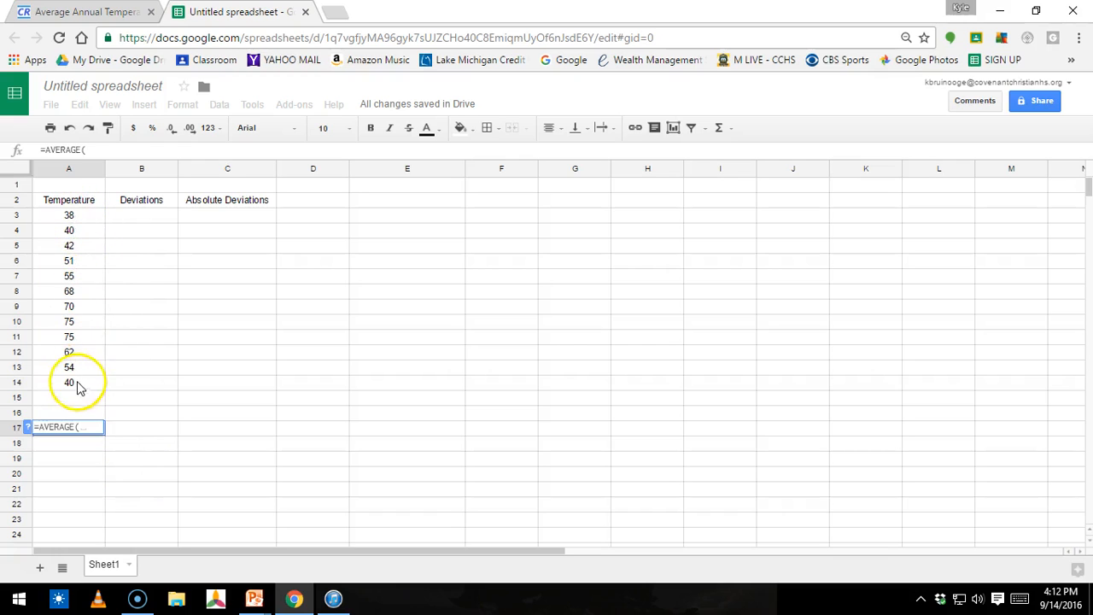
pyautogui.click(83, 217)
pyautogui.moveTo(83, 217); pyautogui.dragTo(70, 383)
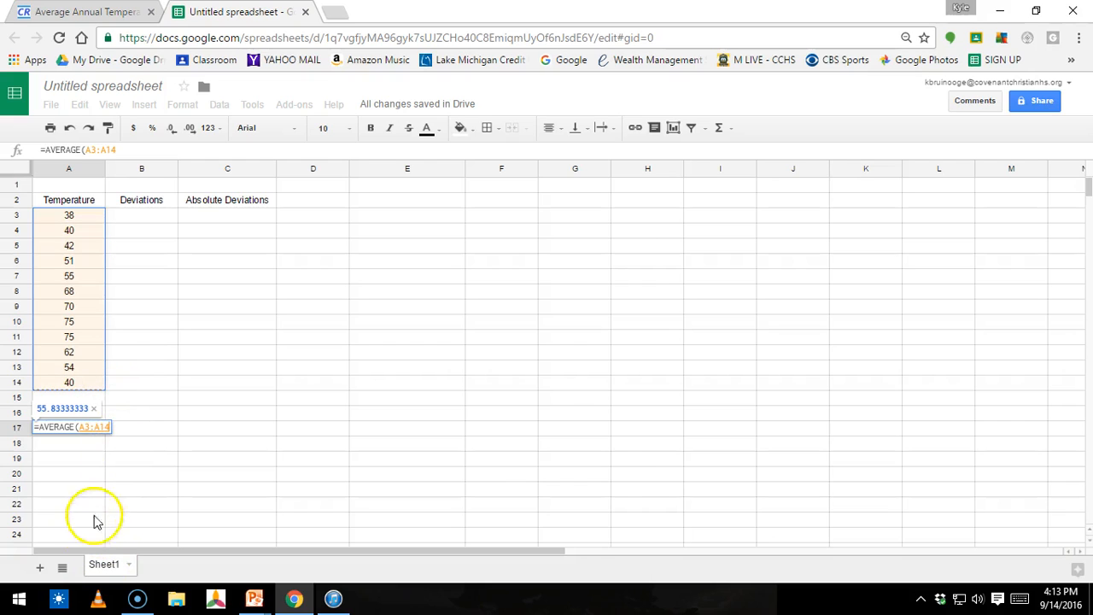
pyautogui.press('Return')
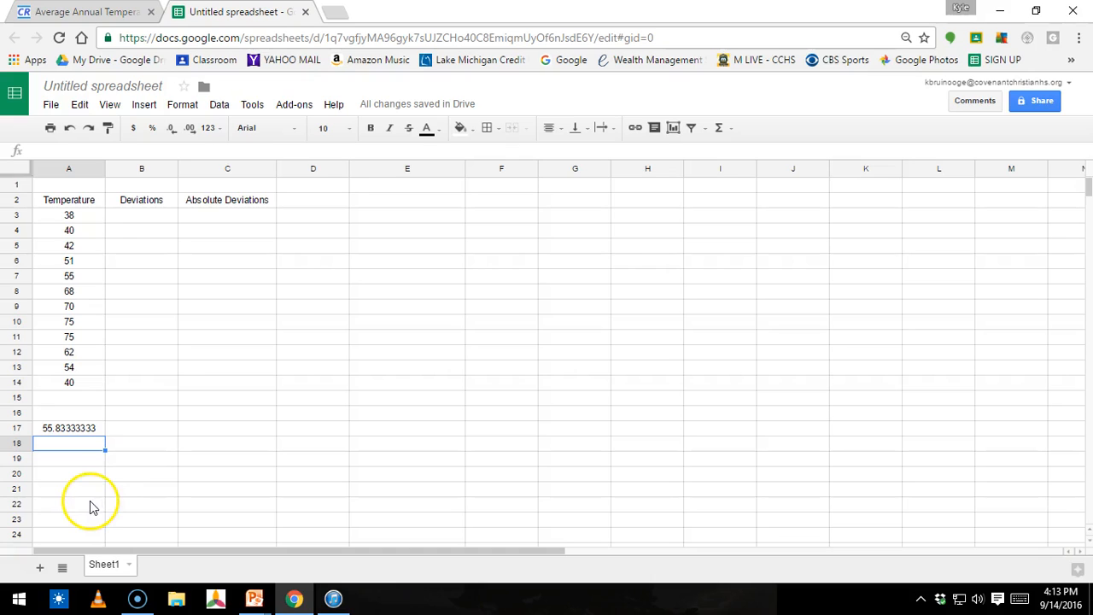
# Step: Compute the deviations in B3:B14 as each temperature minus 55.83, filling the formula down from B3
pyautogui.click(139, 218)
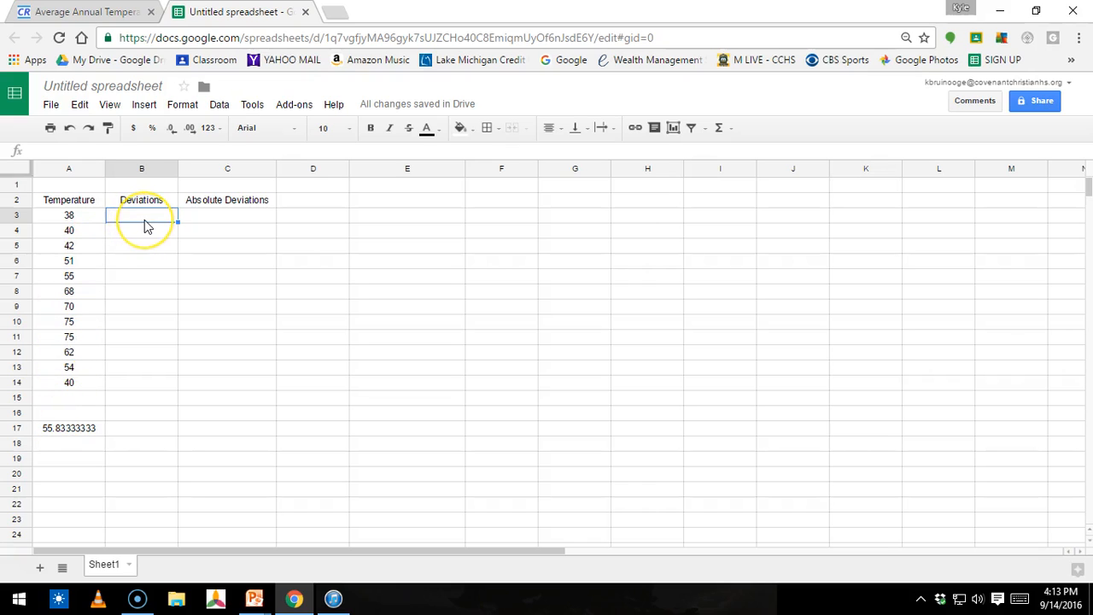
pyautogui.write('=')
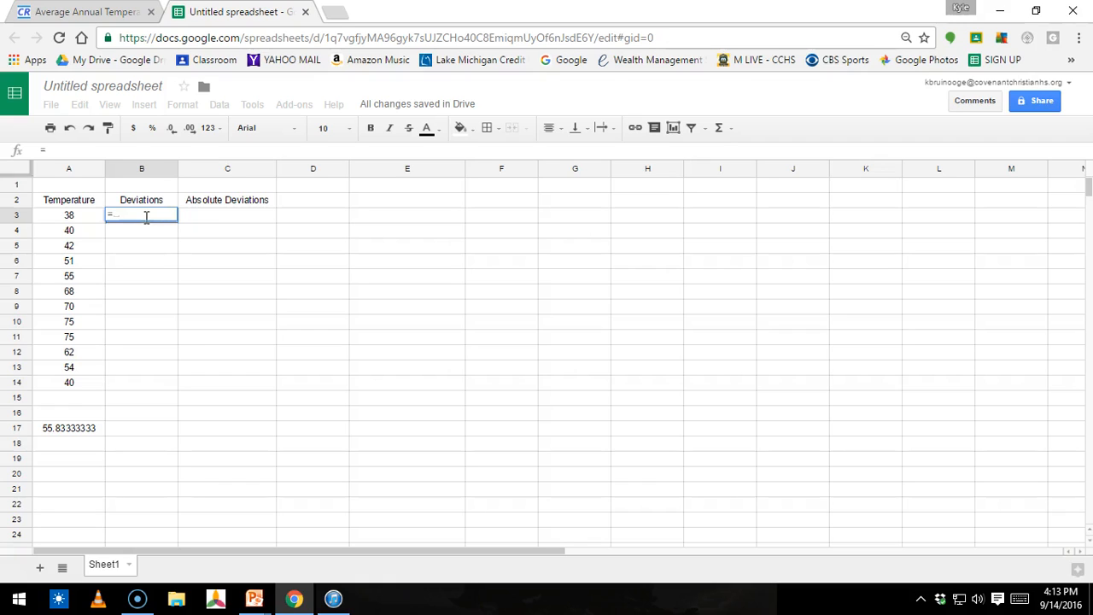
pyautogui.click(71, 220)
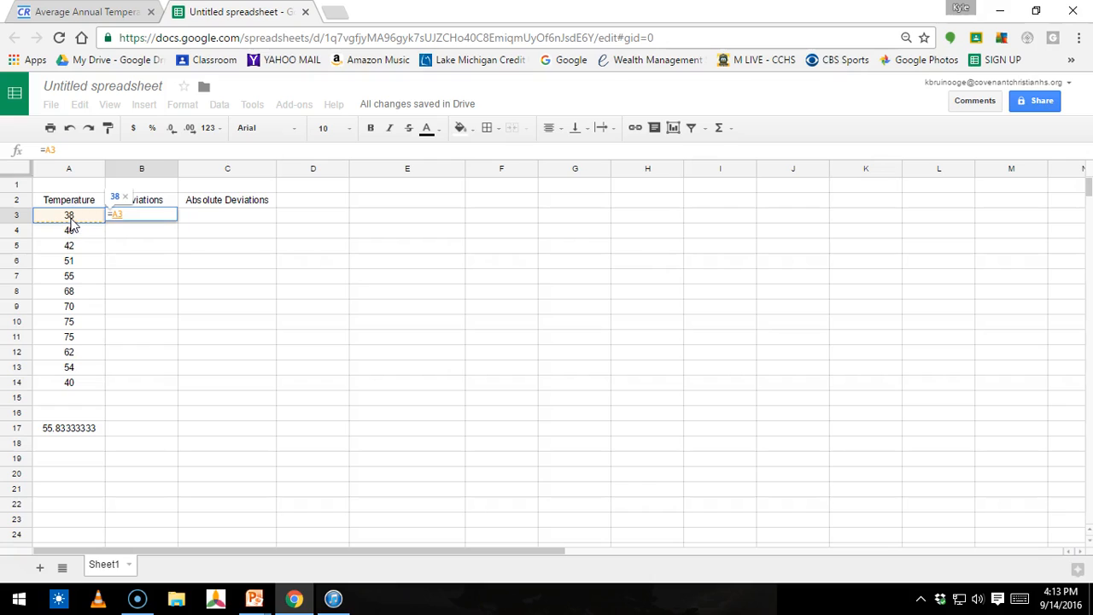
pyautogui.write('-')
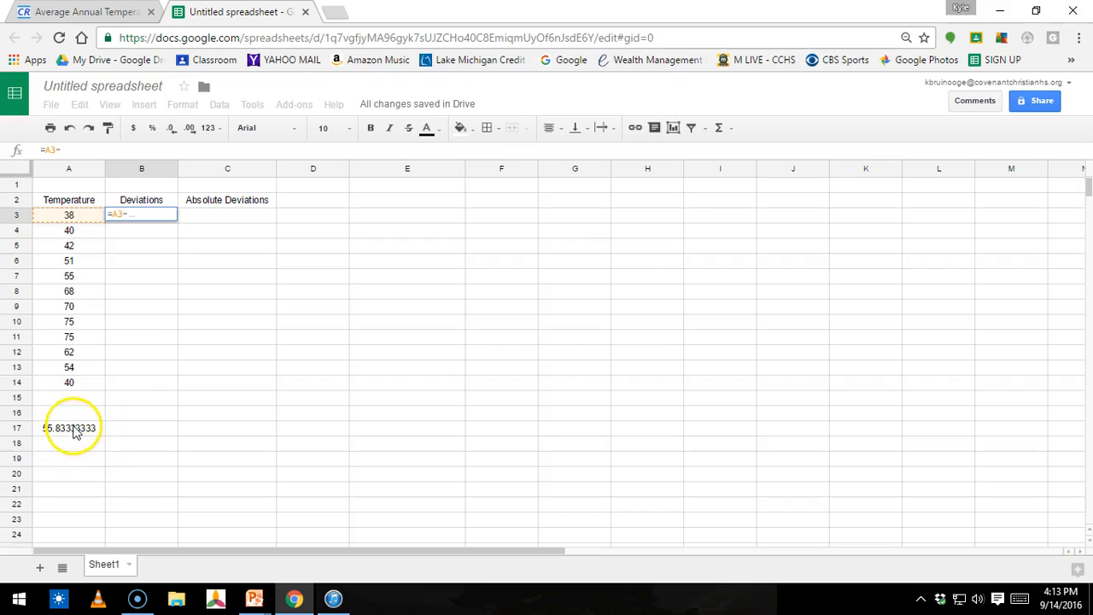
pyautogui.click(143, 216)
pyautogui.write('55.83')
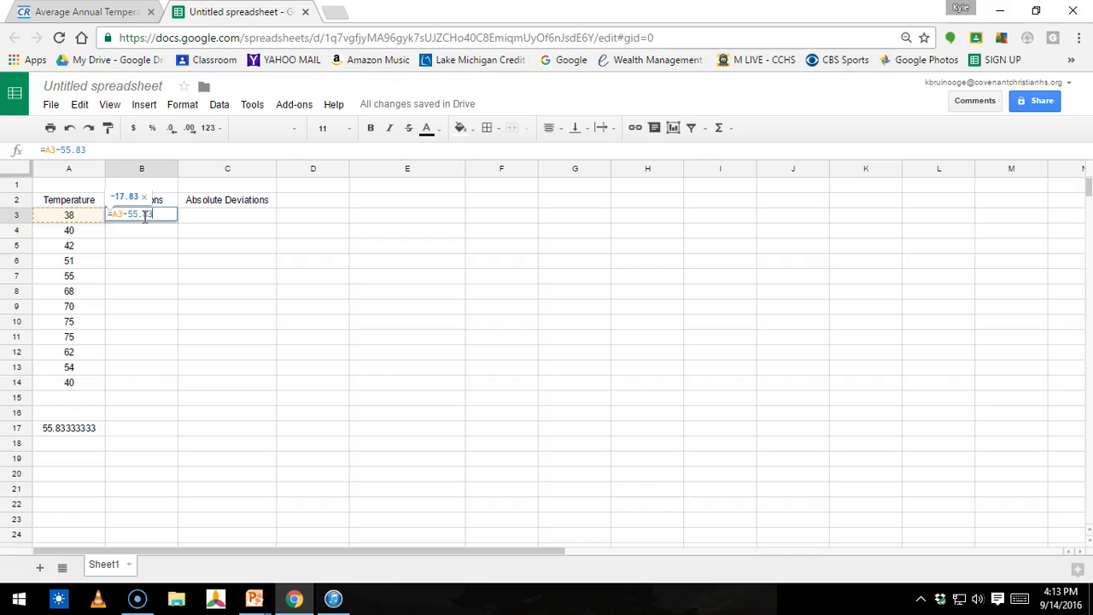
pyautogui.press('Return')
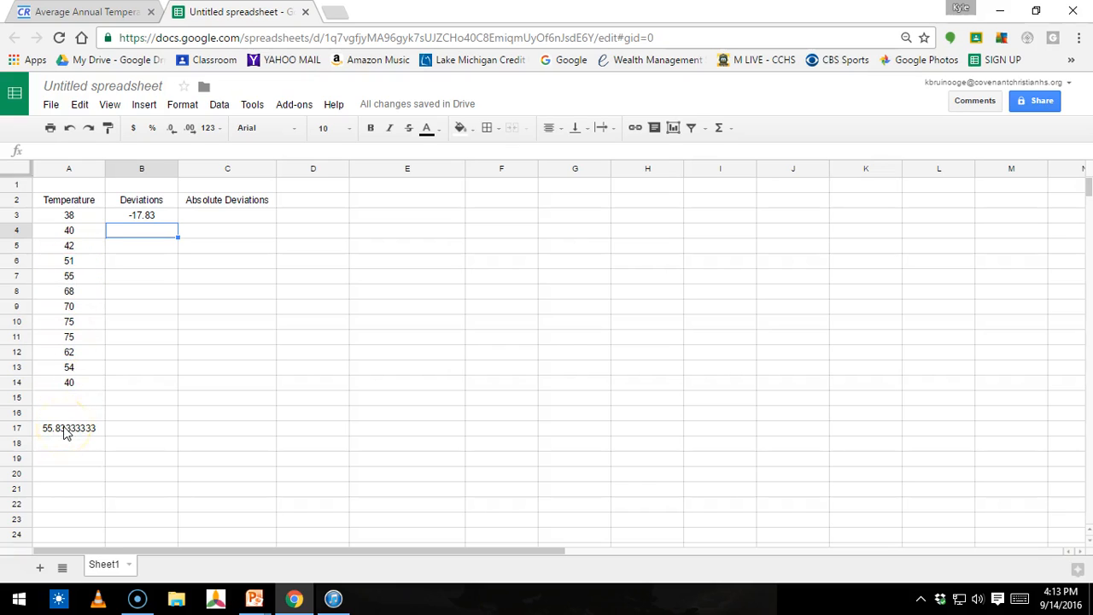
pyautogui.click(162, 217)
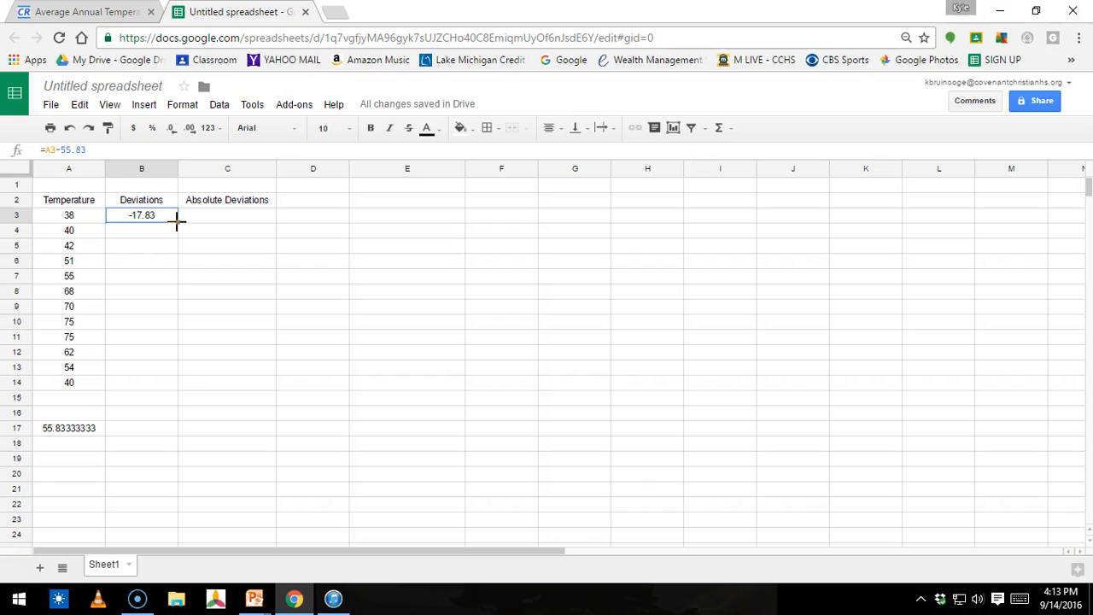
pyautogui.moveTo(179, 220); pyautogui.dragTo(173, 383)
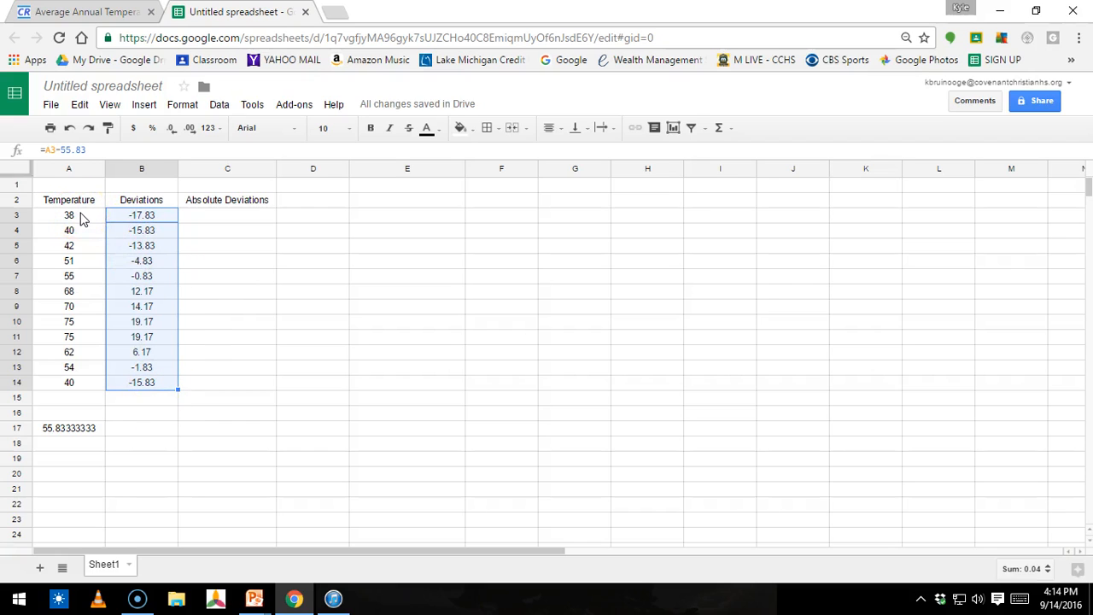
# Step: Compute the absolute deviations in C3:C14 using ABS of each deviation, filling the formula down from C3
pyautogui.click(209, 215)
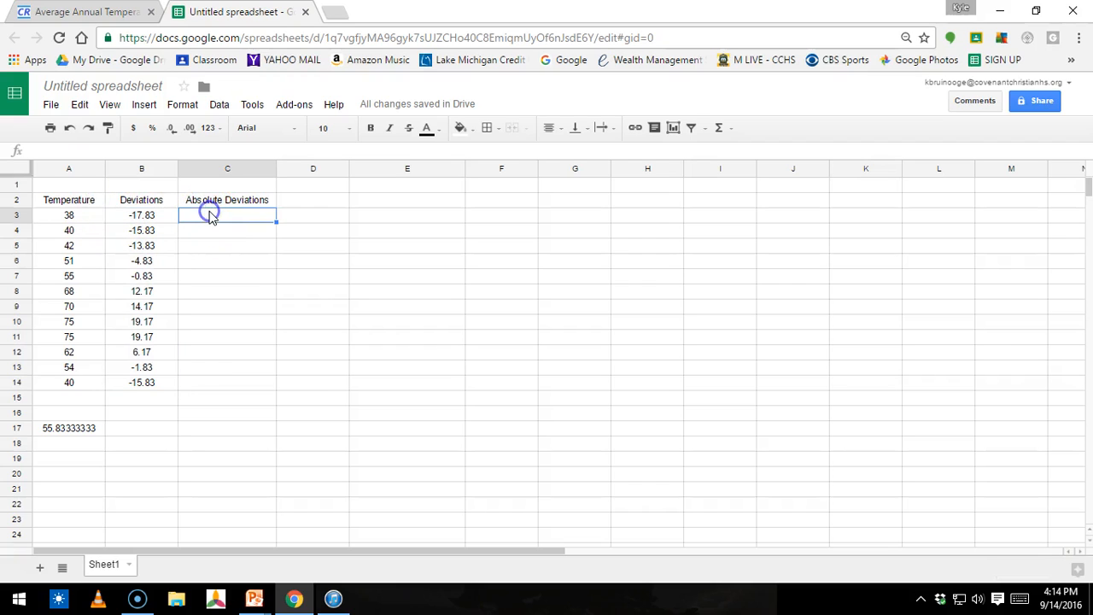
pyautogui.click(241, 222)
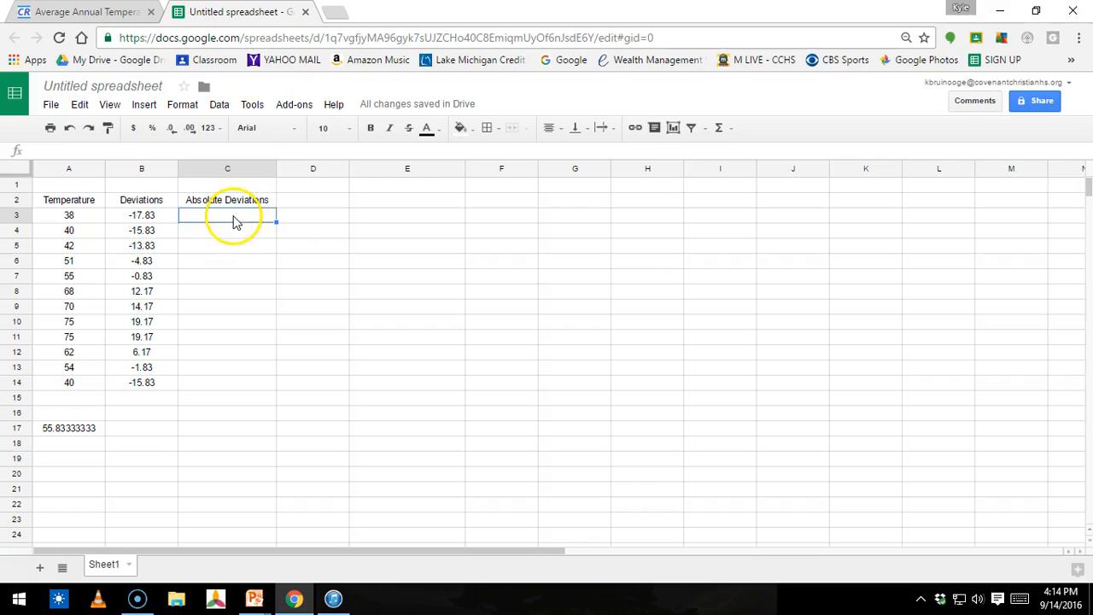
pyautogui.write('=')
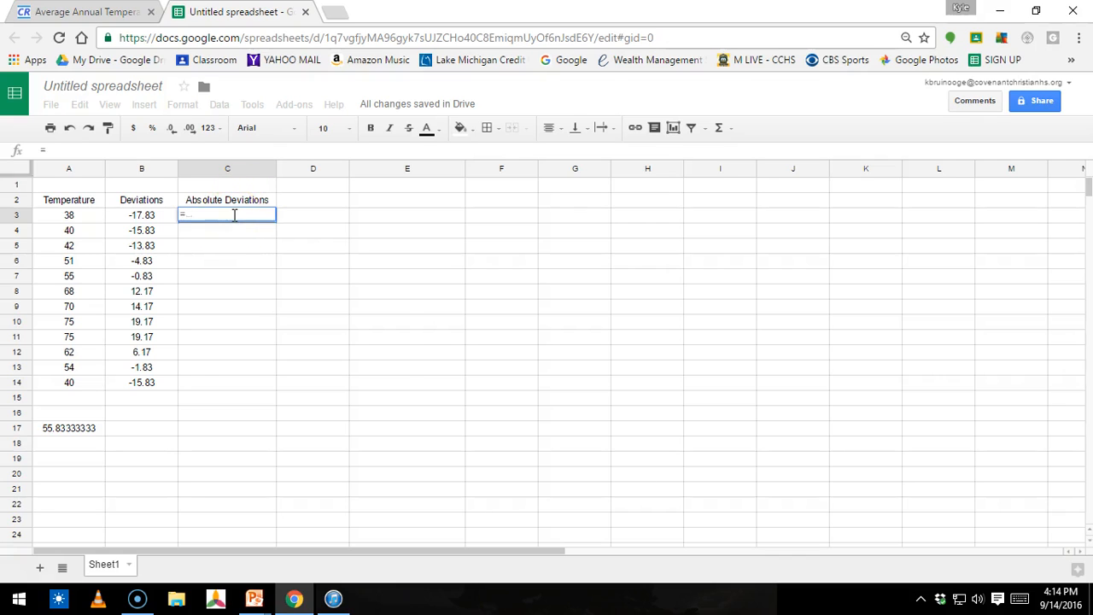
pyautogui.write('ab')
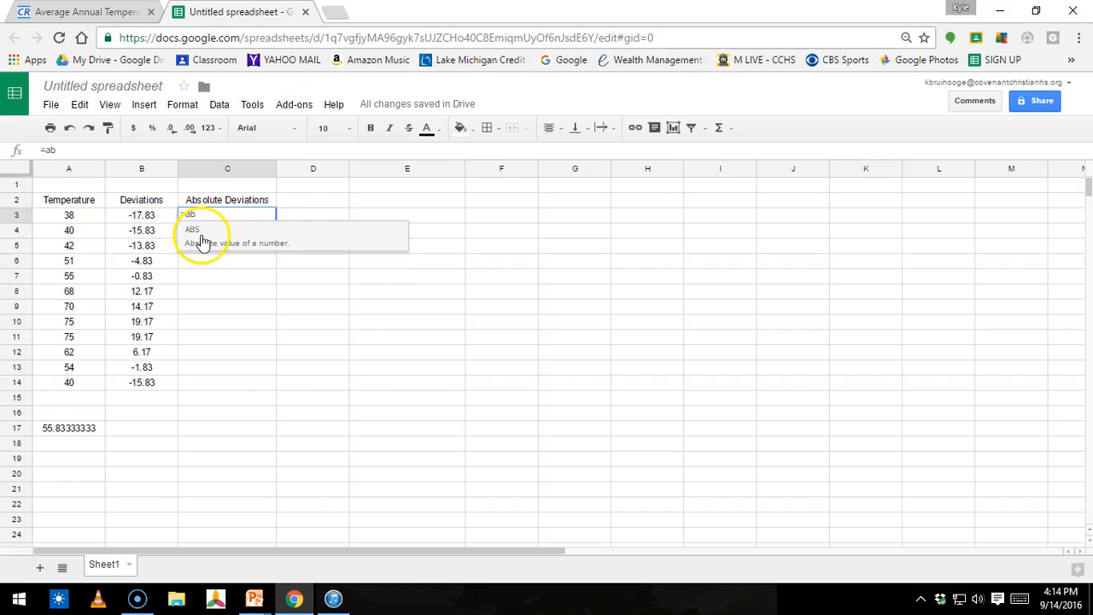
pyautogui.click(201, 242)
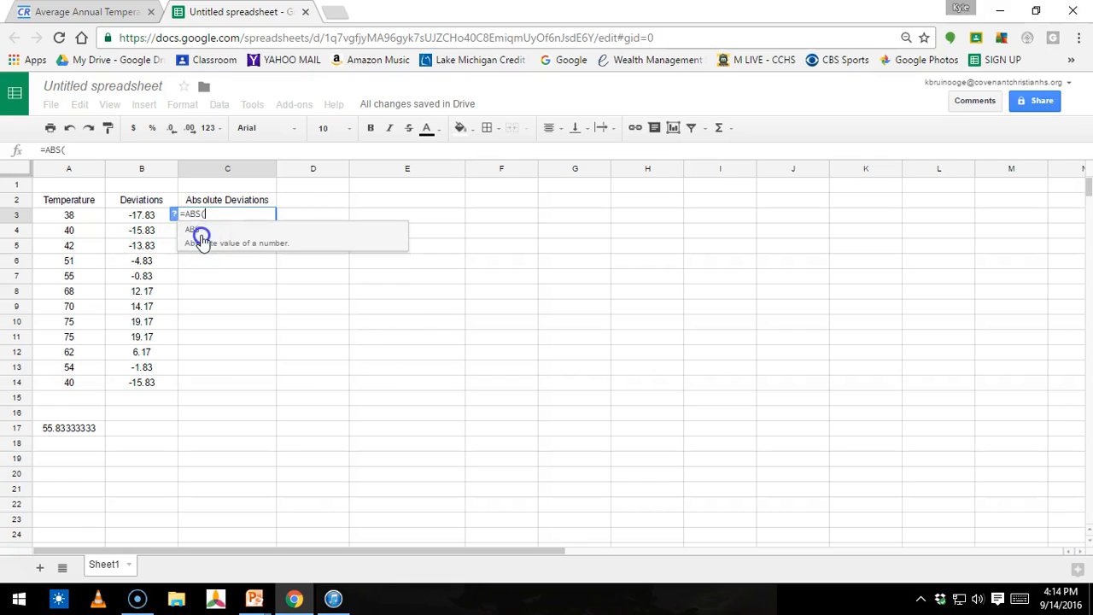
pyautogui.click(136, 220)
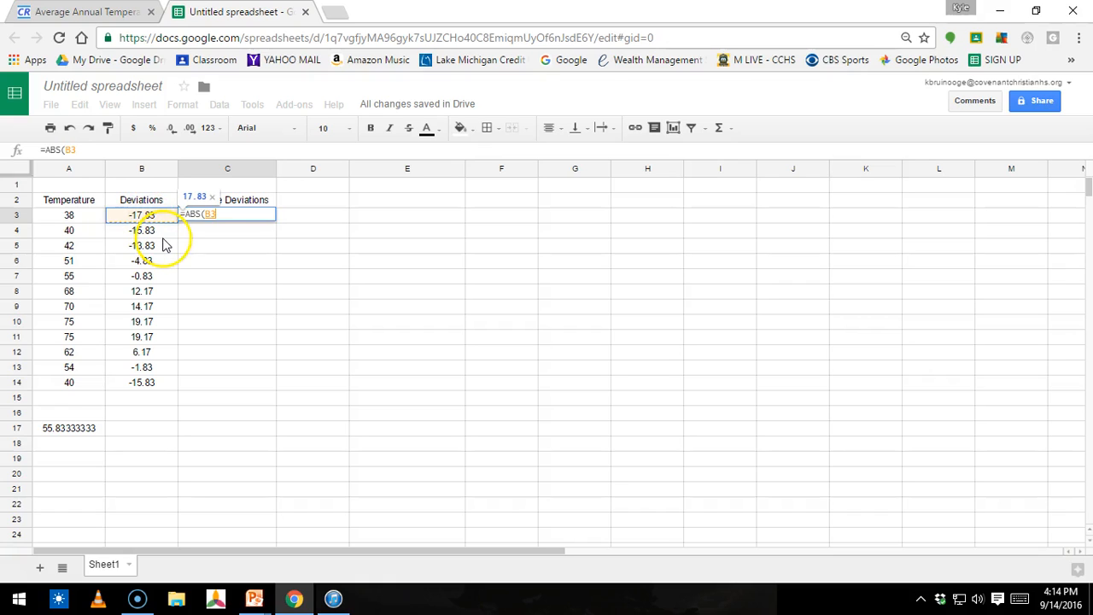
pyautogui.press('Return')
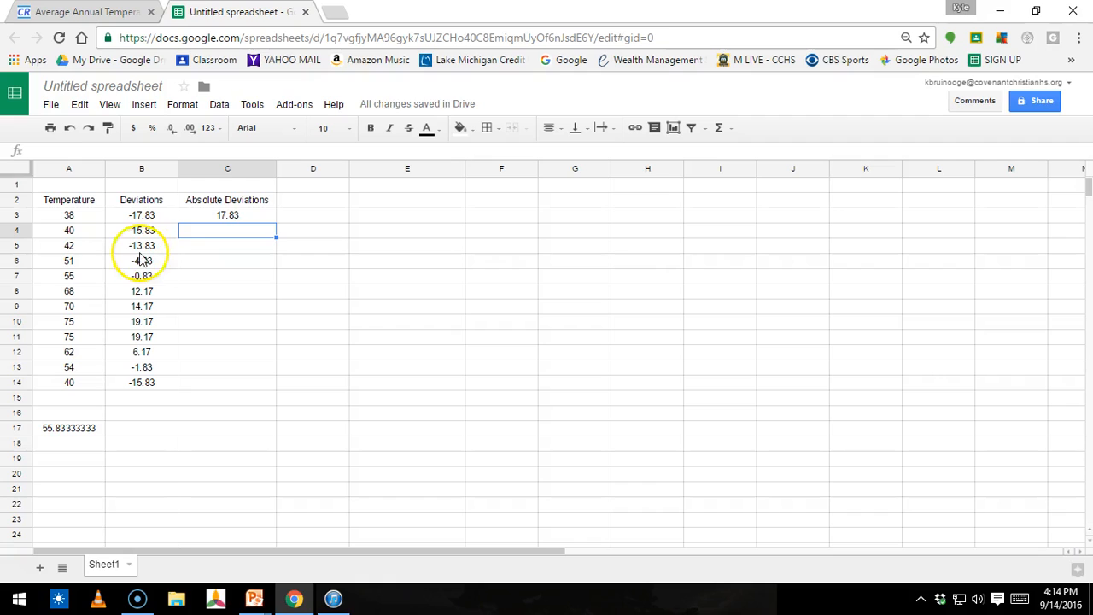
pyautogui.click(253, 219)
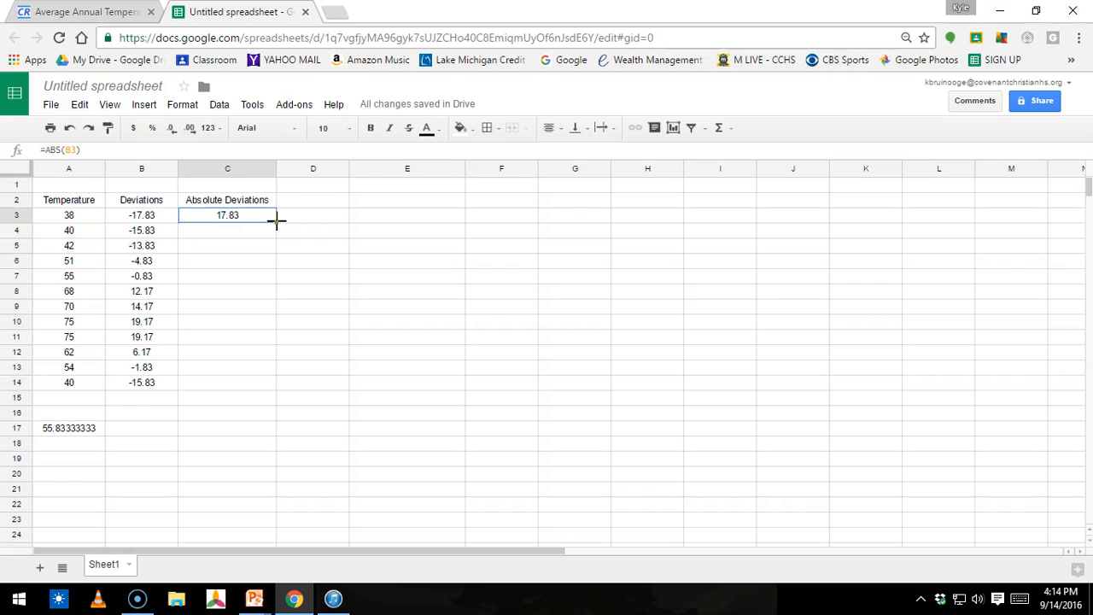
pyautogui.moveTo(276, 221); pyautogui.dragTo(268, 386)
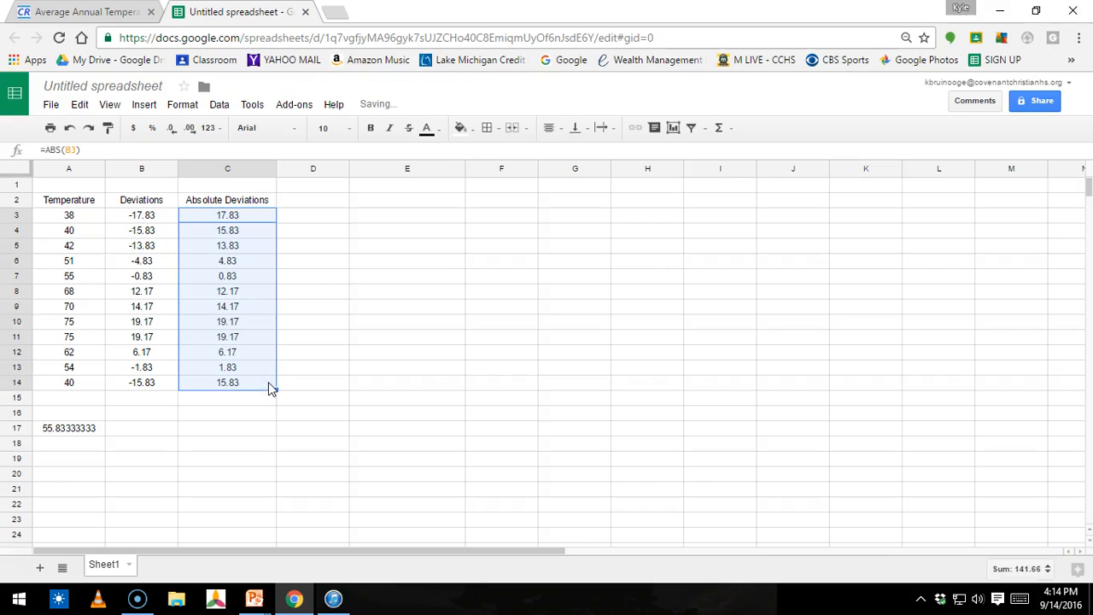
# Step: In C17, calculate the average of the absolute deviations in C3:C14 with AVERAGE
pyautogui.click(242, 433)
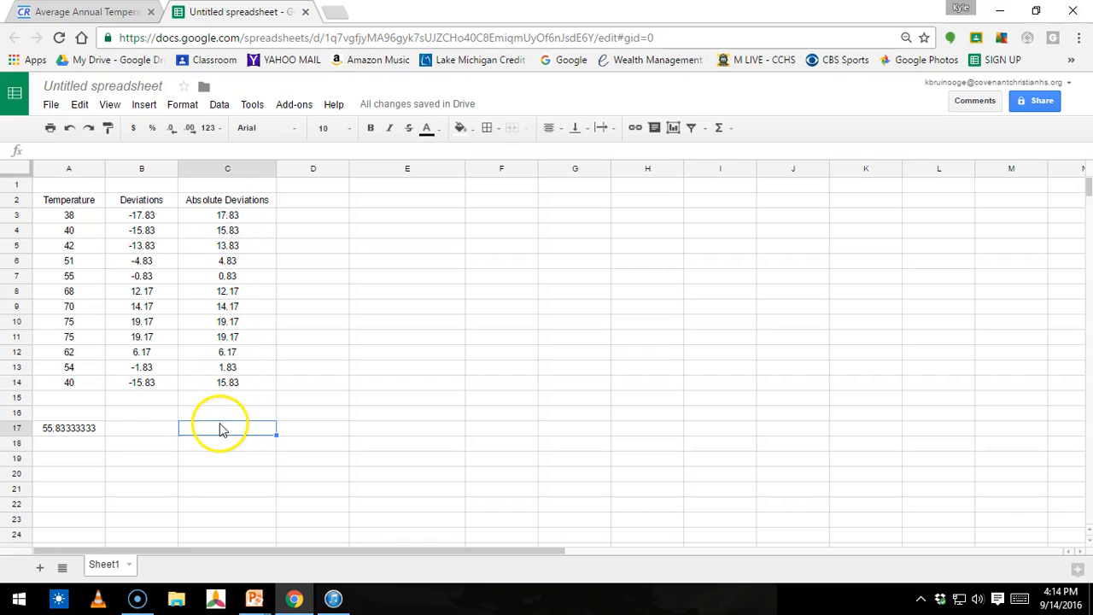
pyautogui.write('=')
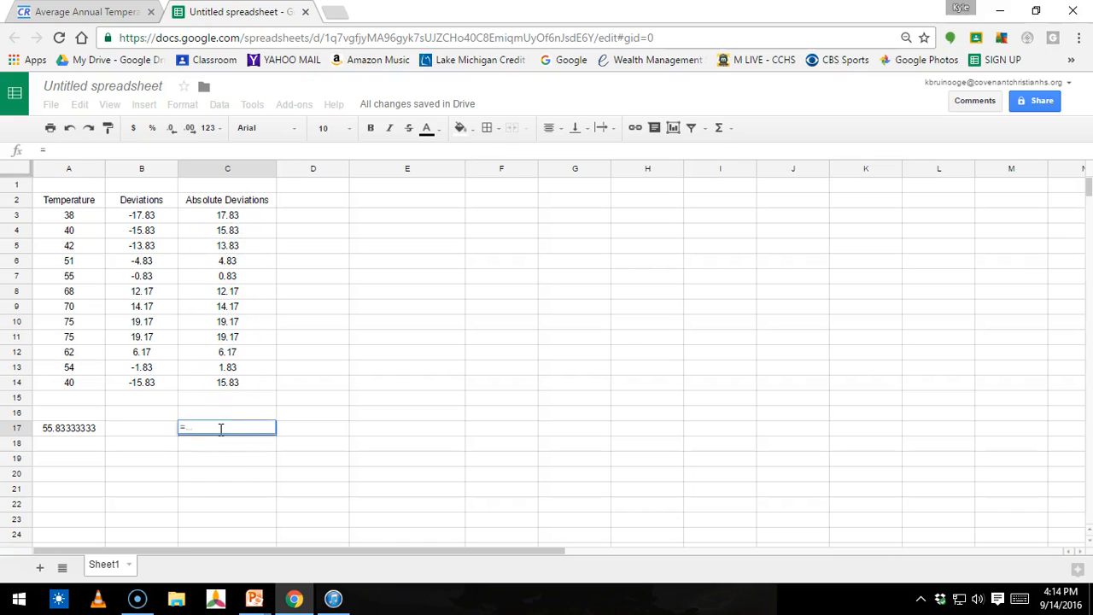
pyautogui.write('av')
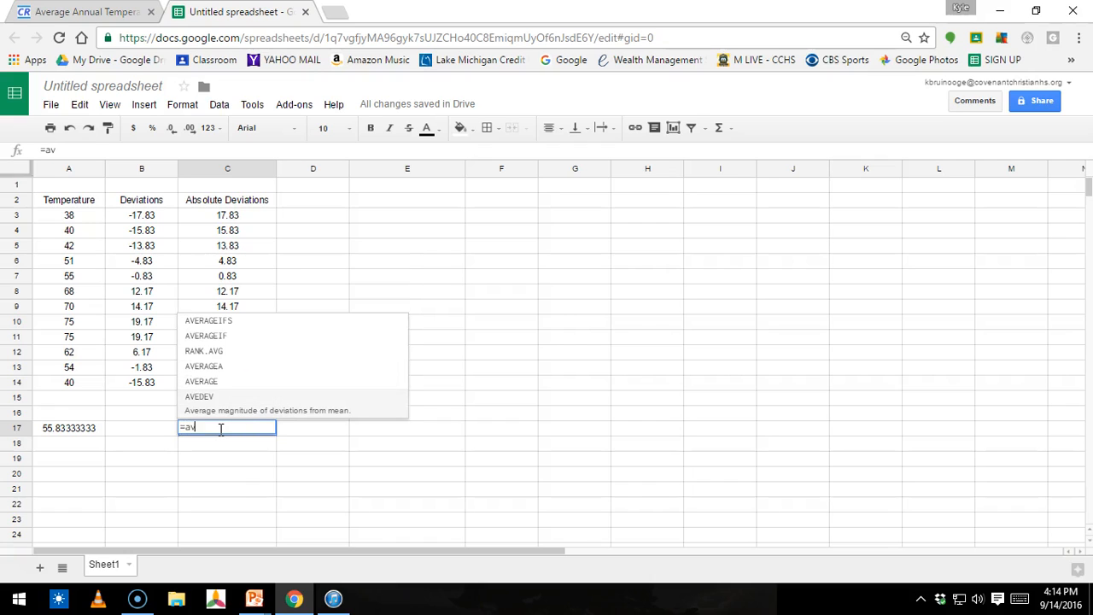
pyautogui.write('e')
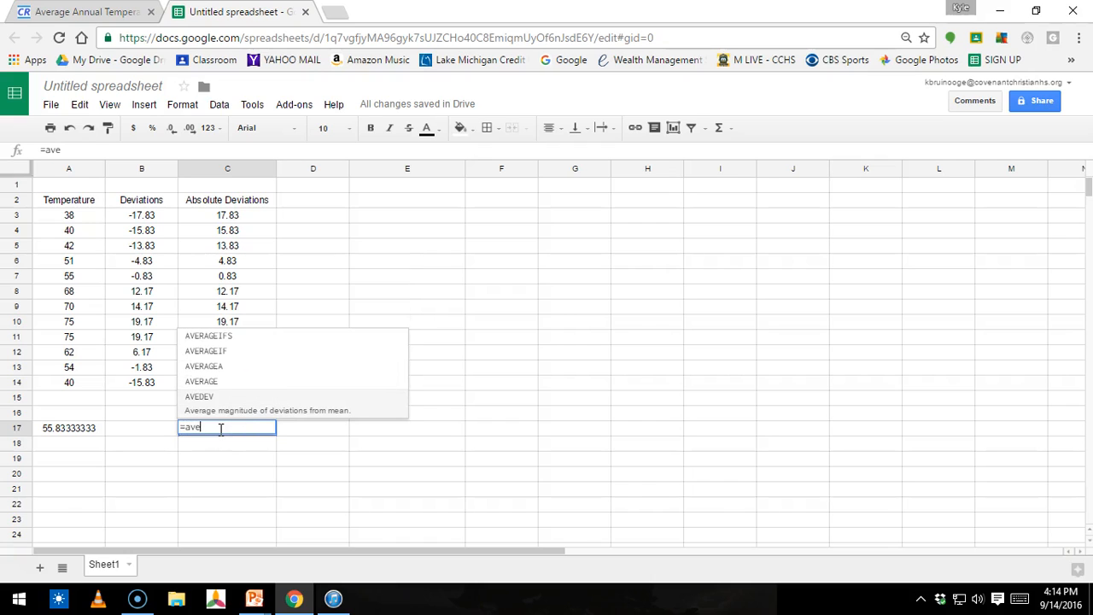
pyautogui.click(224, 381)
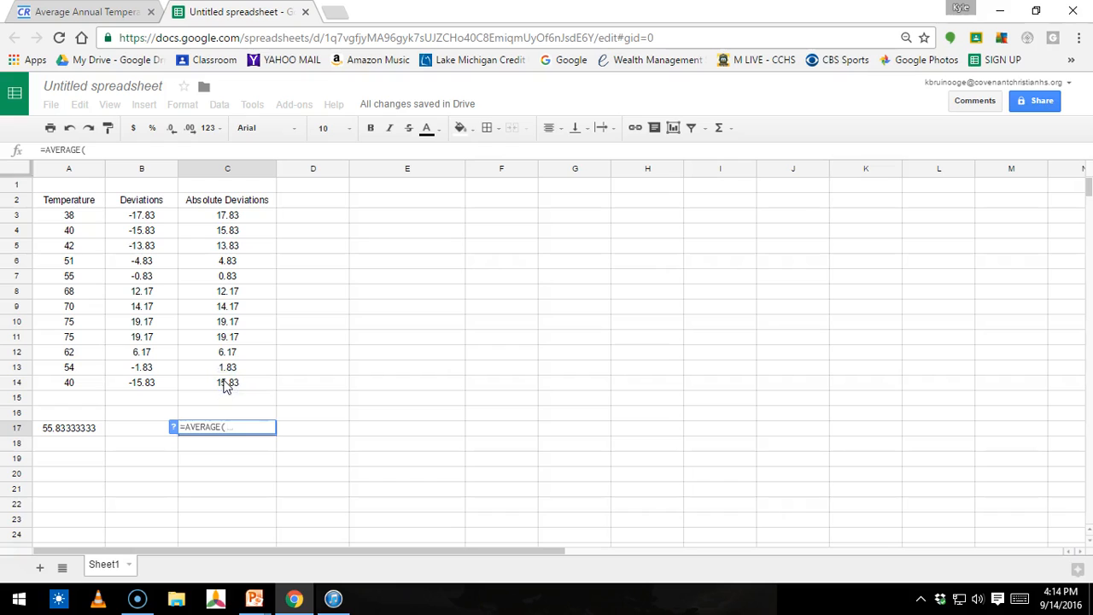
pyautogui.click(246, 218)
pyautogui.moveTo(246, 218); pyautogui.dragTo(236, 385)
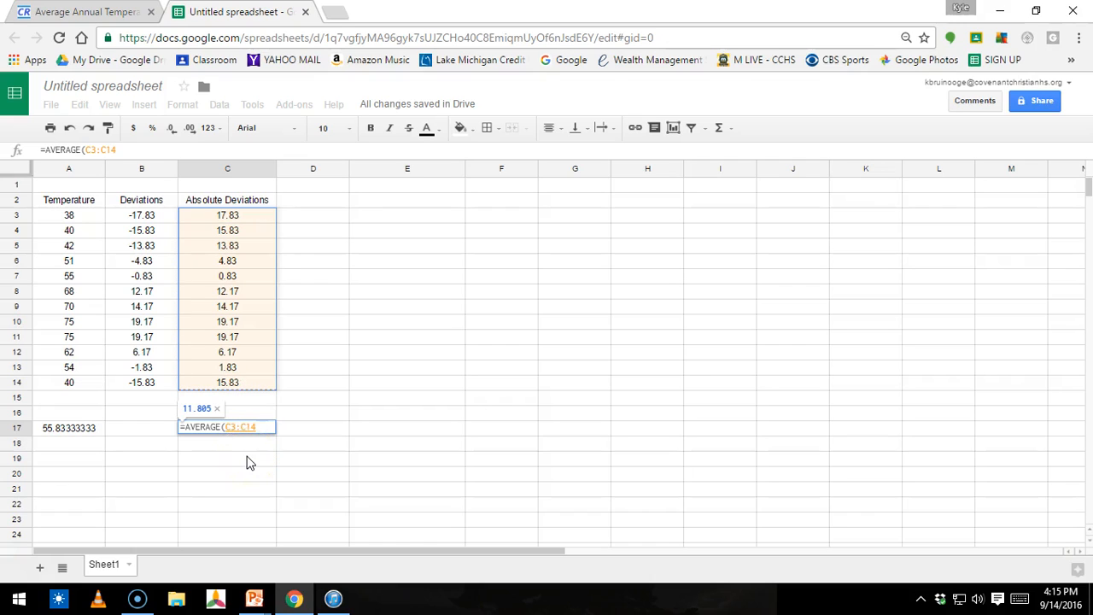
pyautogui.press('Return')
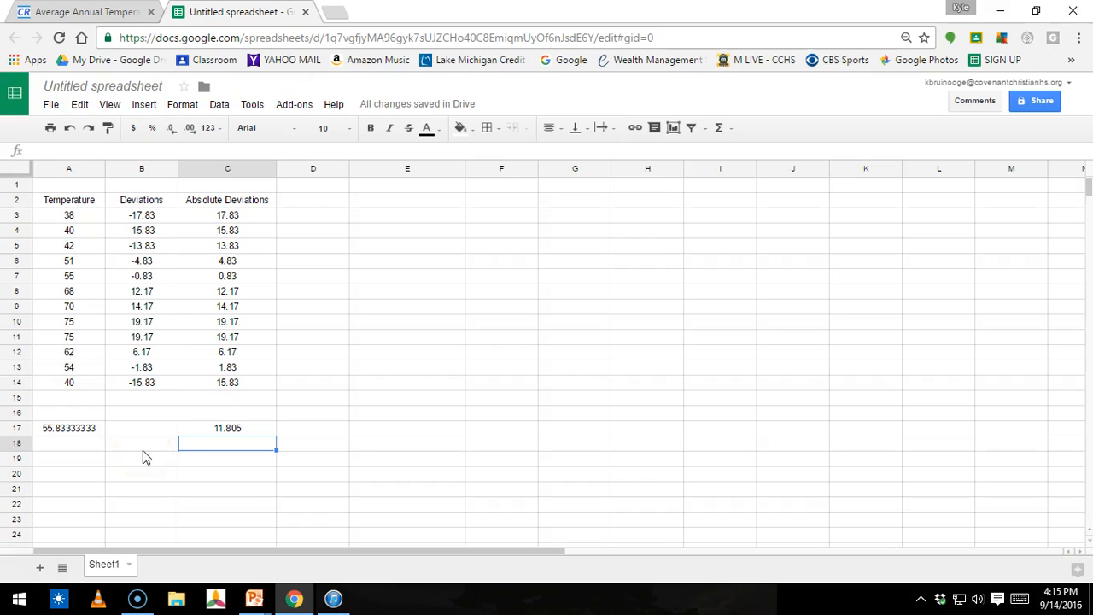
# Step: Label A18 "mean" and C18 "Mean absolute deviation", widening column C to fit the label
pyautogui.click(86, 442)
pyautogui.write('mean')
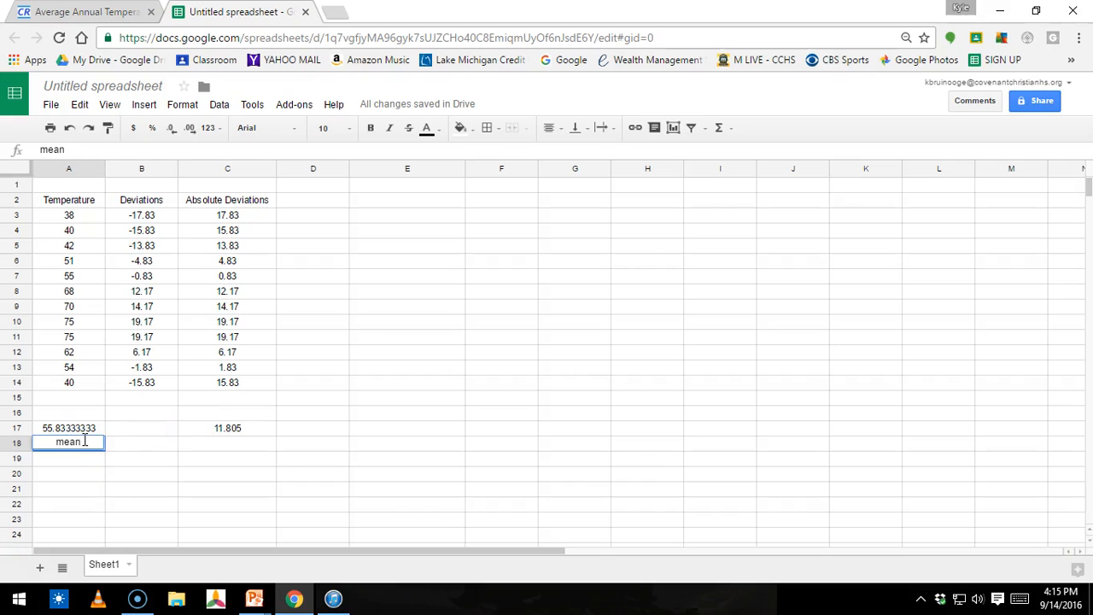
pyautogui.press('Tab')
pyautogui.press('Tab')
pyautogui.write('M')
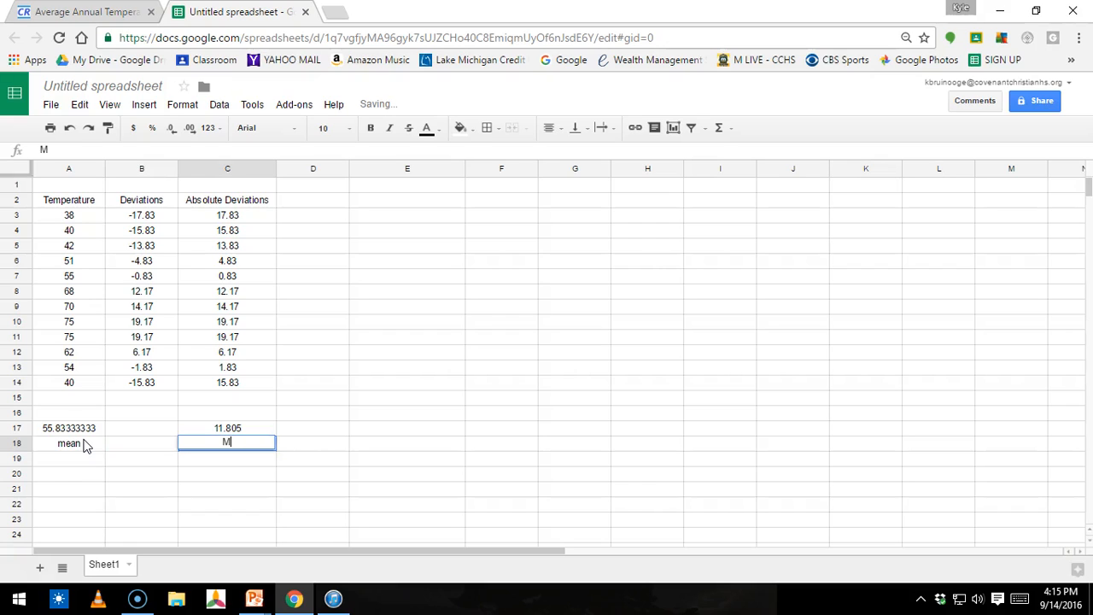
pyautogui.write('ean ab')
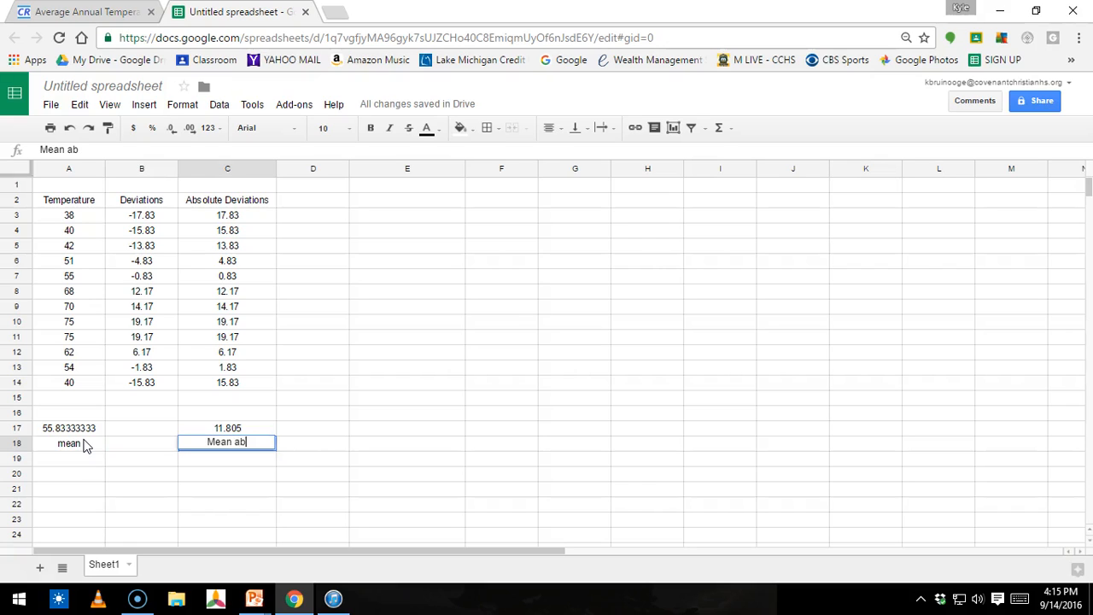
pyautogui.write('solute de')
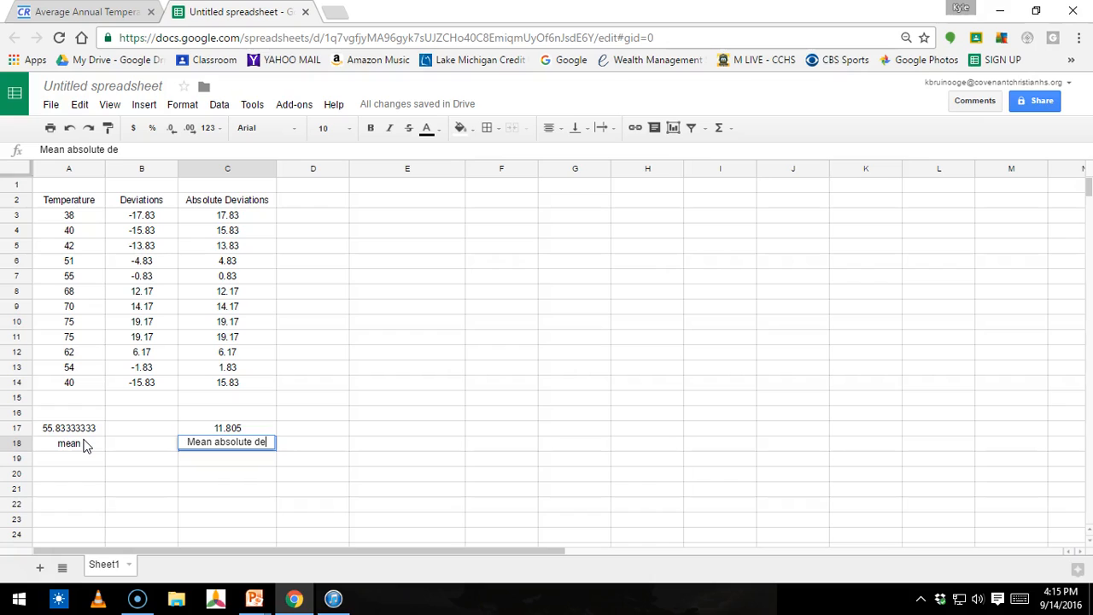
pyautogui.write('ion')
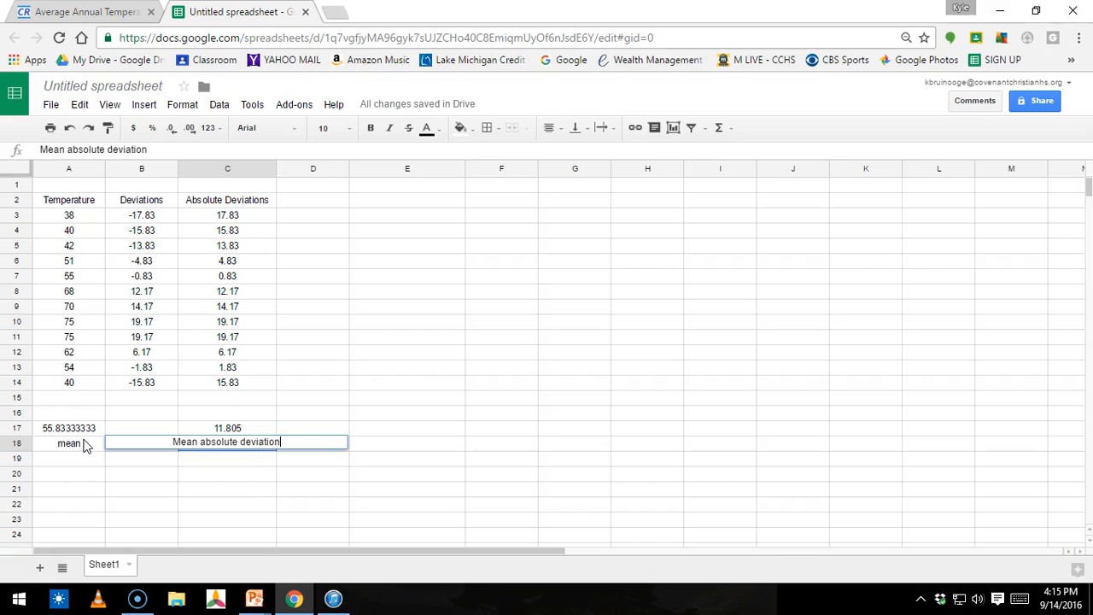
pyautogui.press('Return')
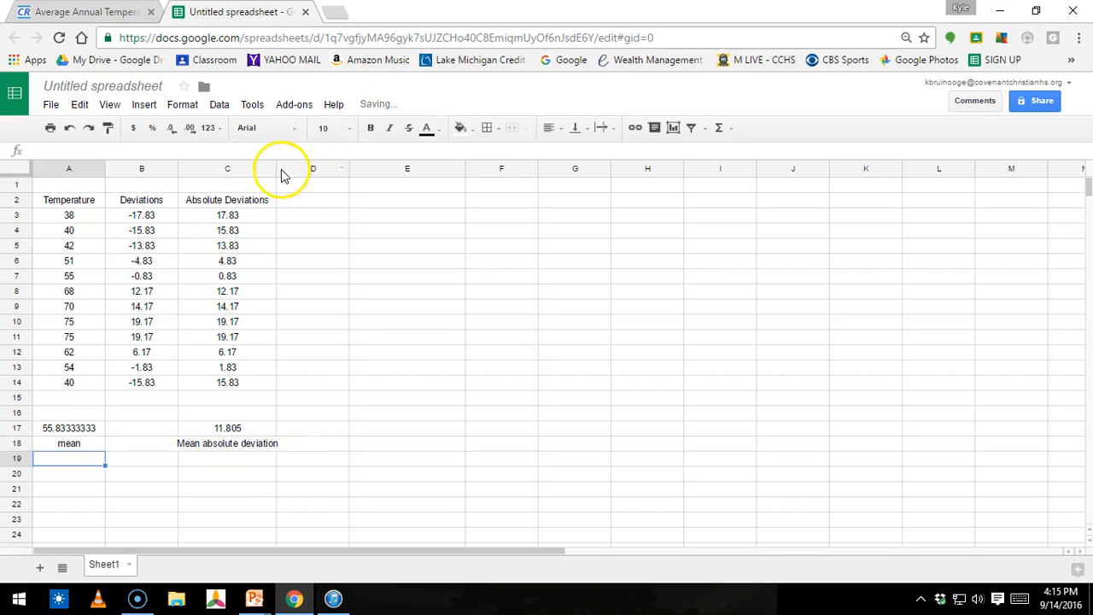
pyautogui.moveTo(277, 169); pyautogui.dragTo(295, 169)
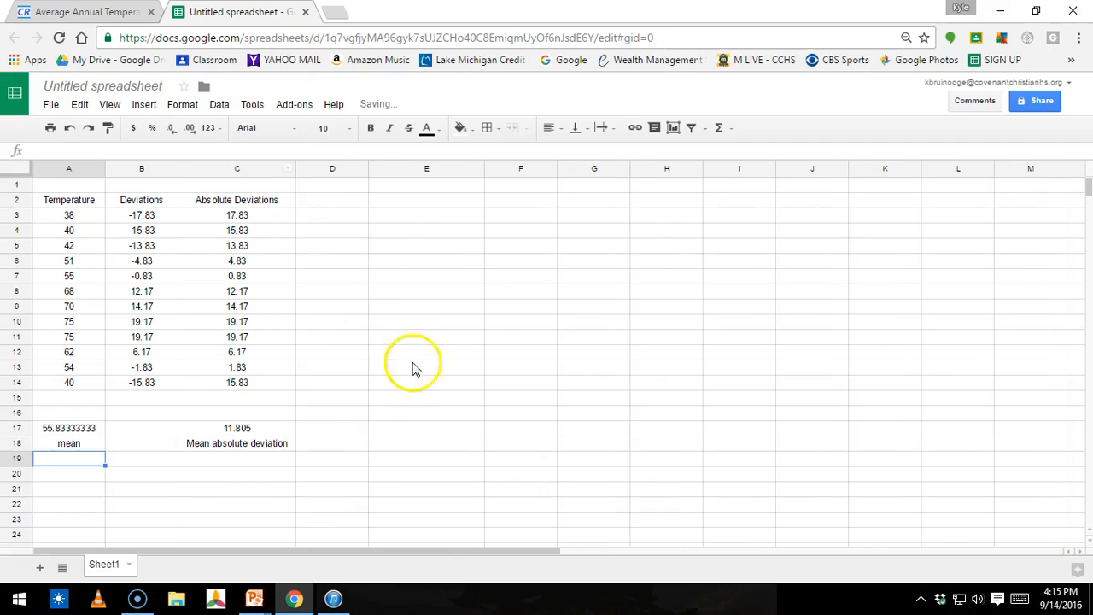